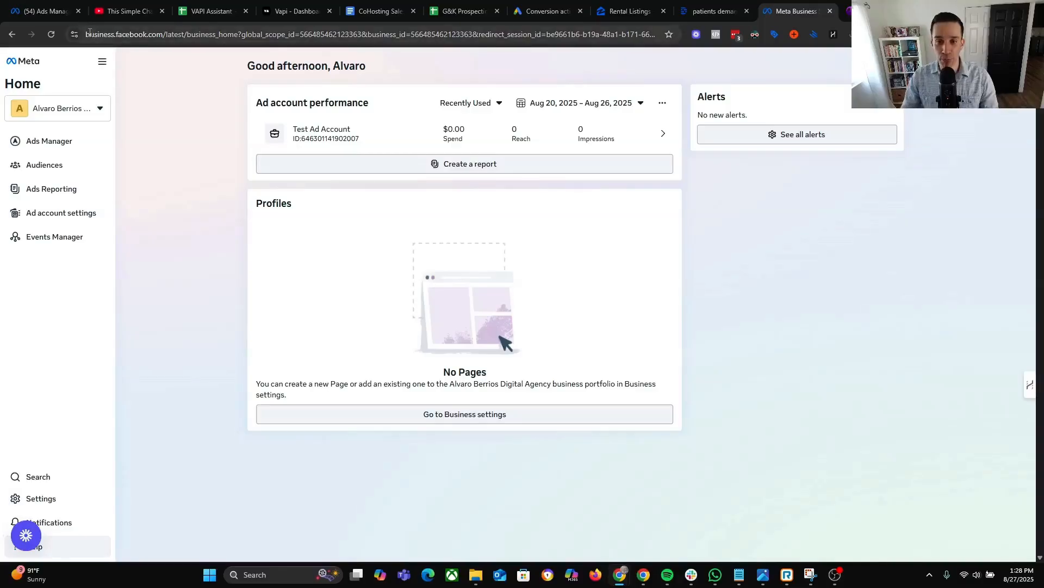
Highlight the business.facebook.com web address on the portfolio's Home page.
drag(87, 35, 191, 34)
Open the portfolio Settings to the People list showing one full-control user.
click(198, 200)
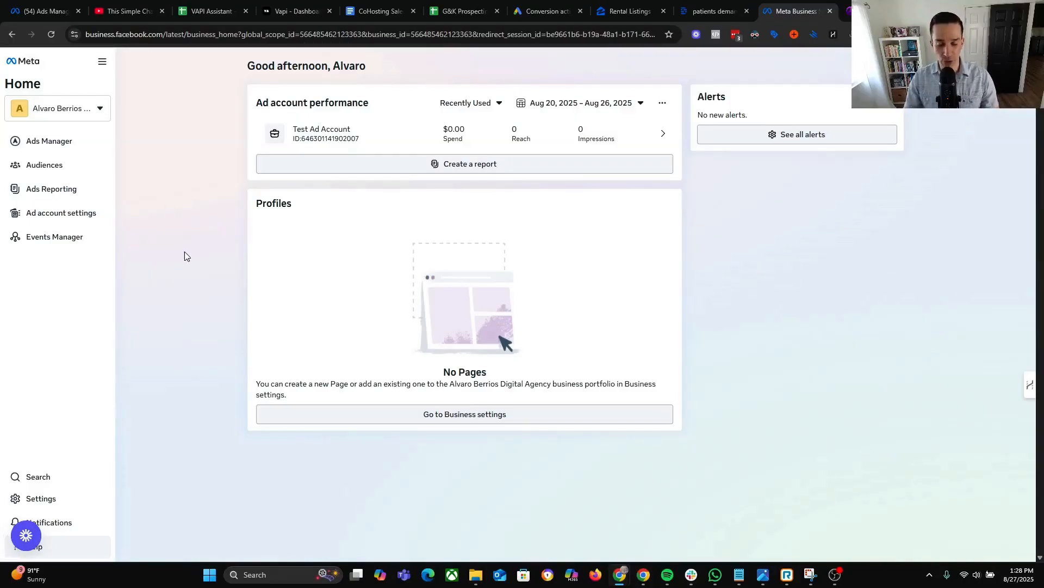
click(52, 506)
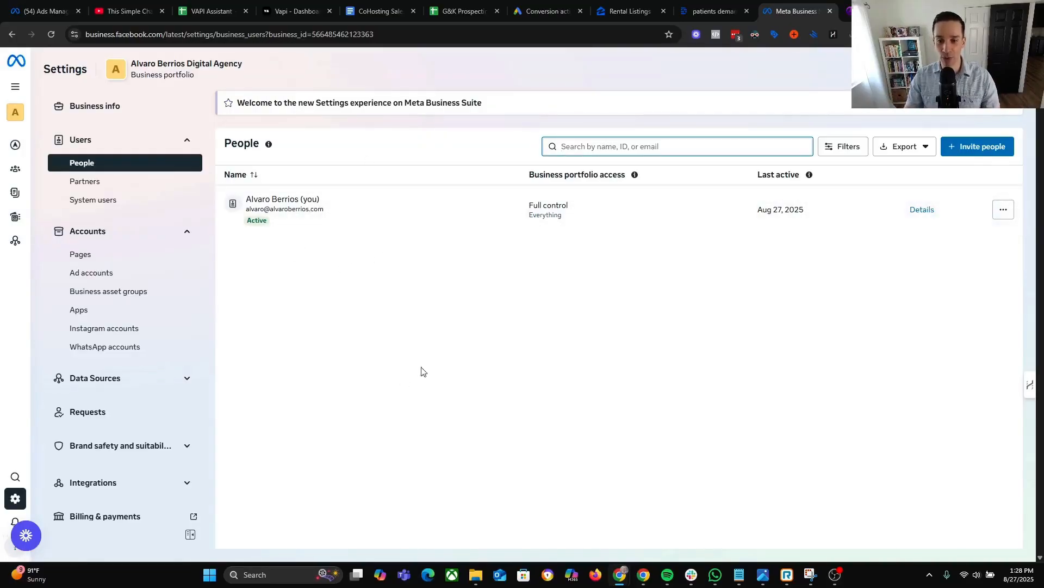
click(145, 276)
click(272, 196)
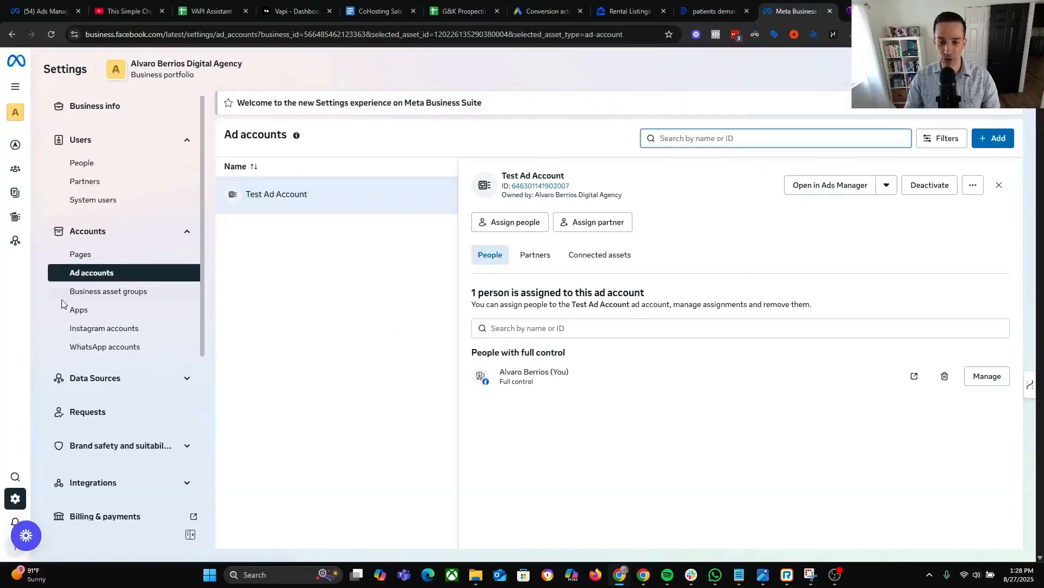
click(82, 255)
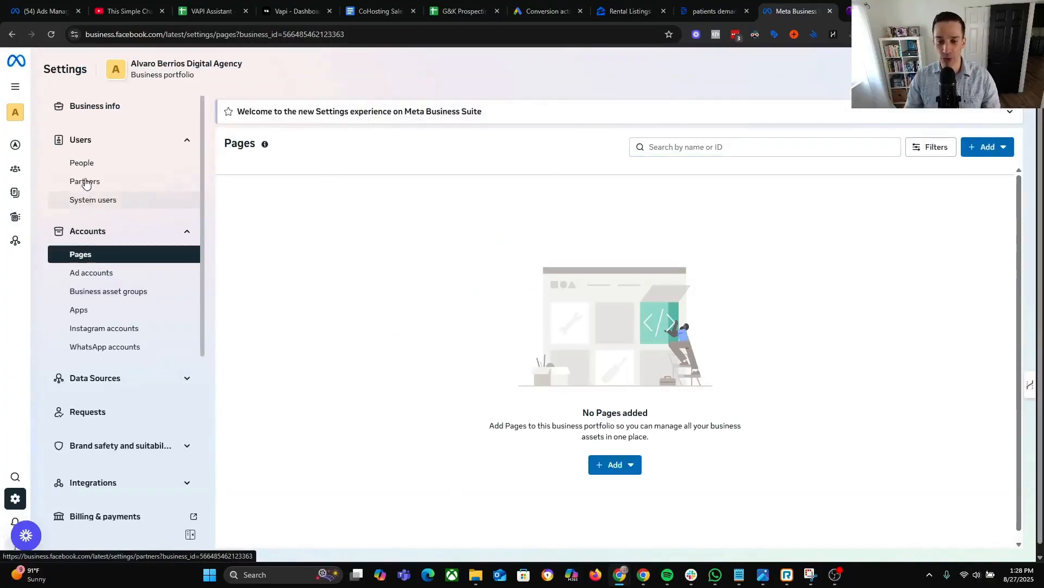
click(90, 170)
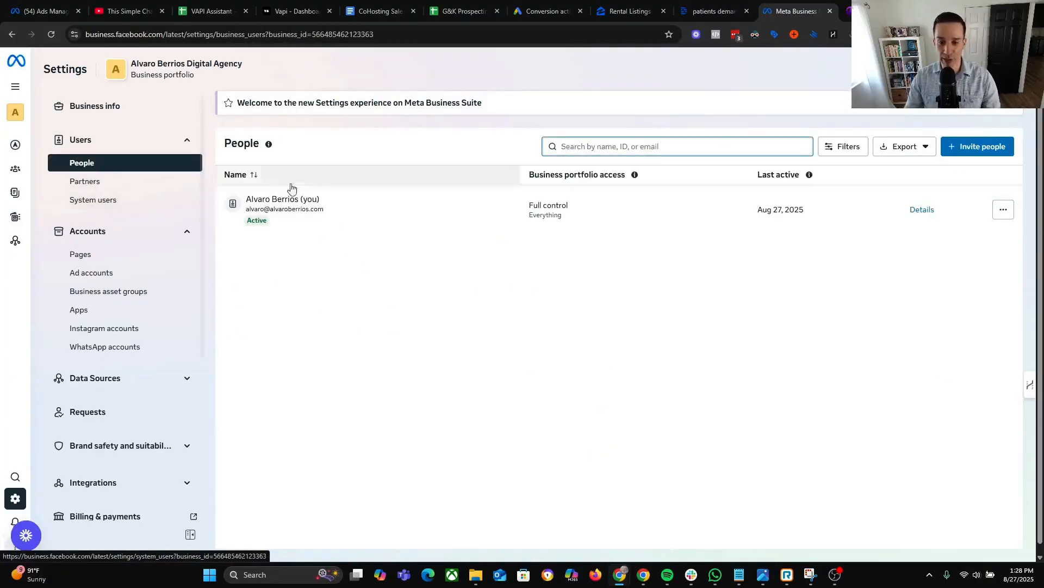
click(96, 272)
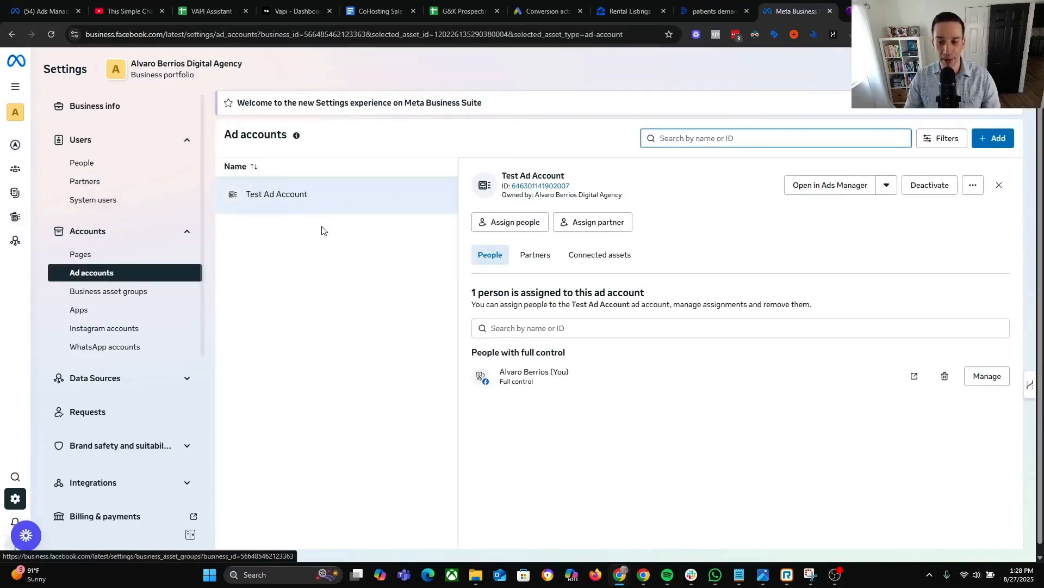
click(103, 255)
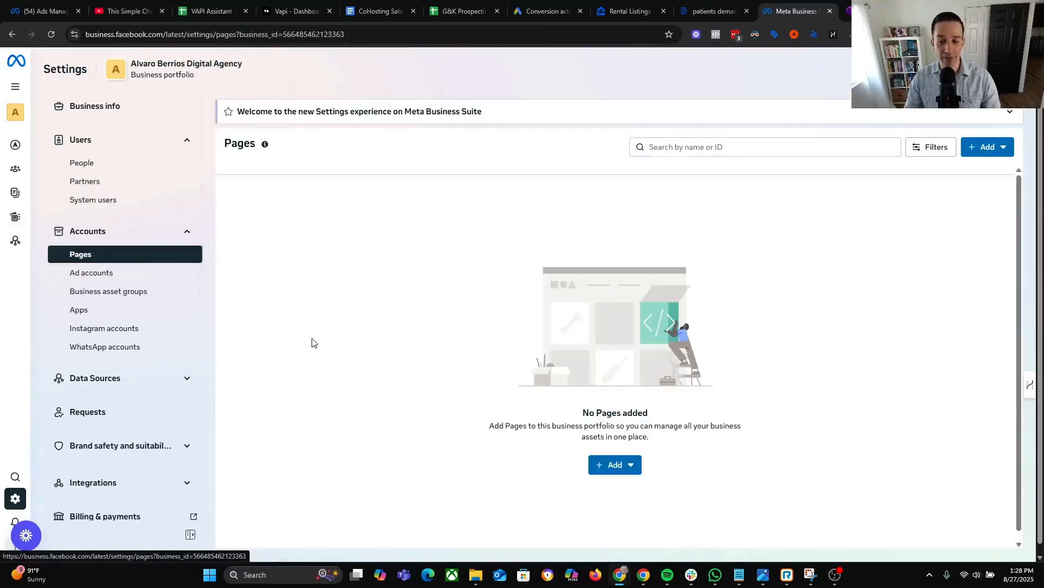
click(105, 297)
click(101, 311)
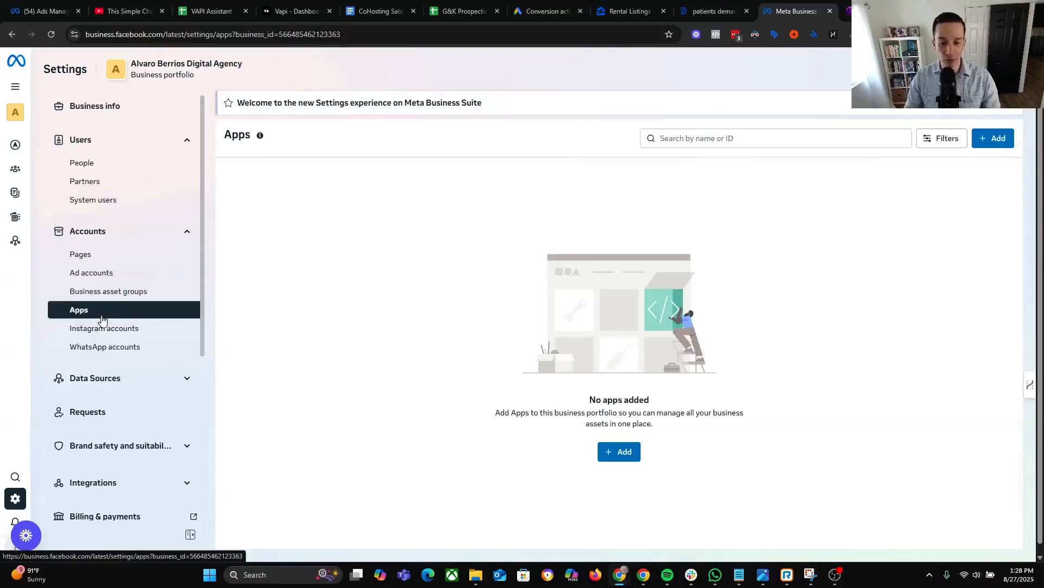
click(114, 330)
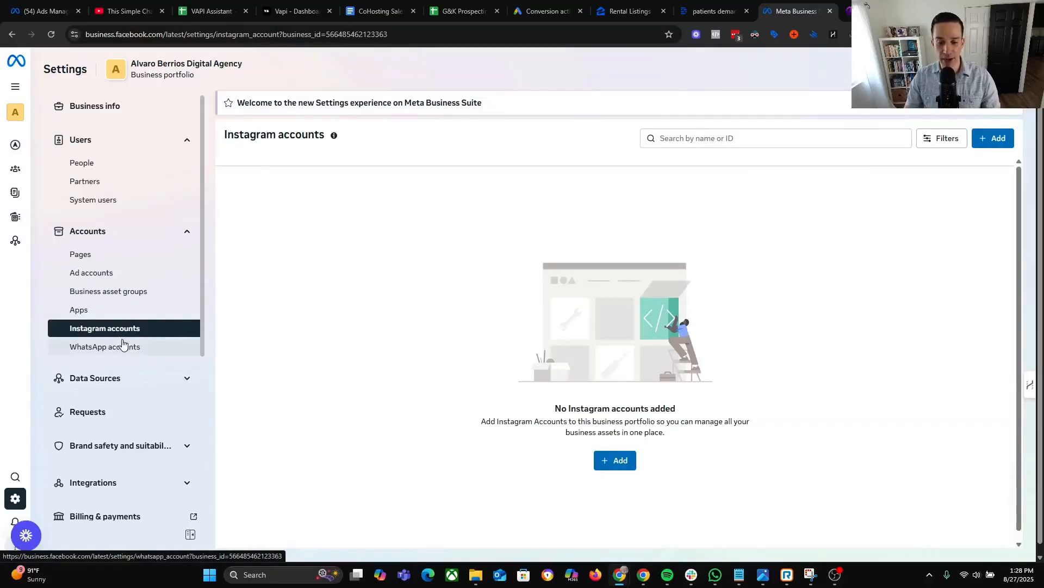
click(120, 349)
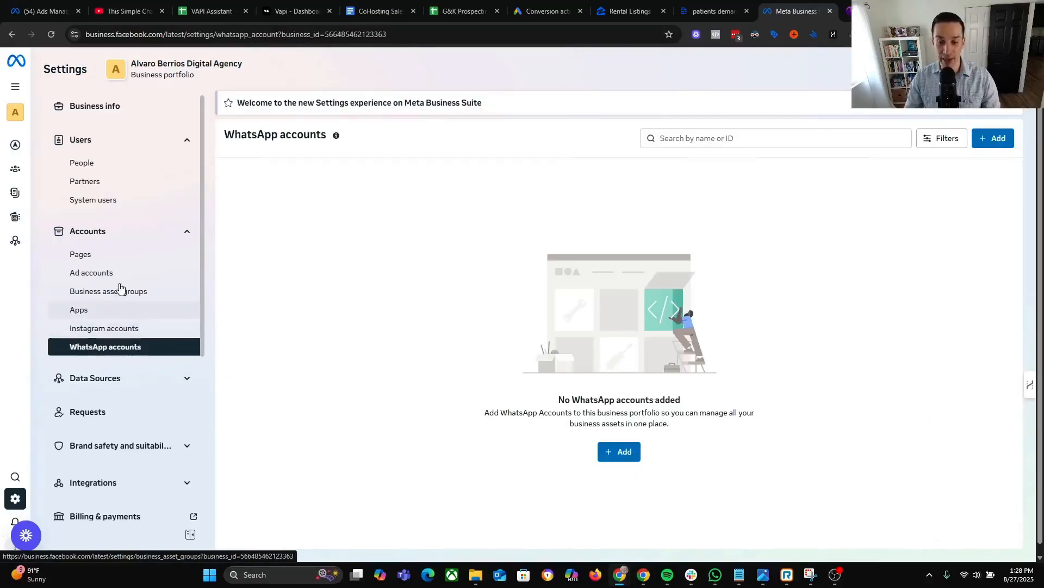
click(121, 164)
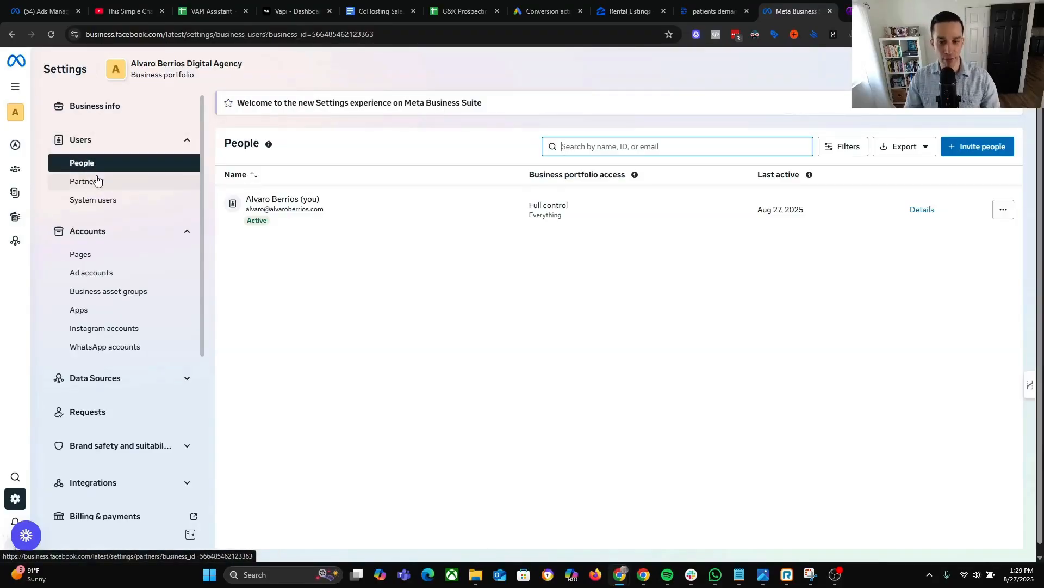
click(108, 314)
click(87, 165)
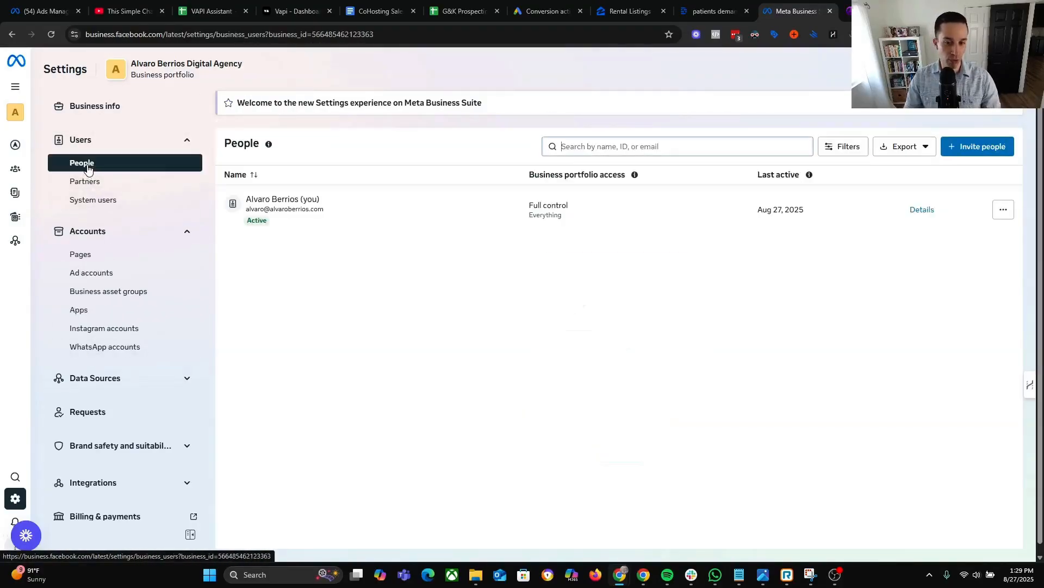
triple_click(811, 437)
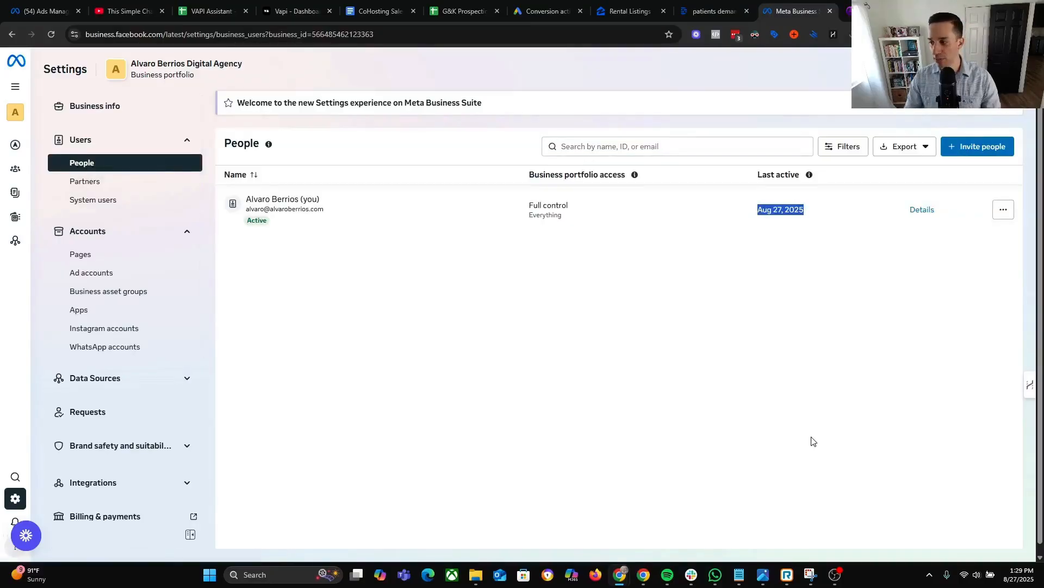
click(970, 148)
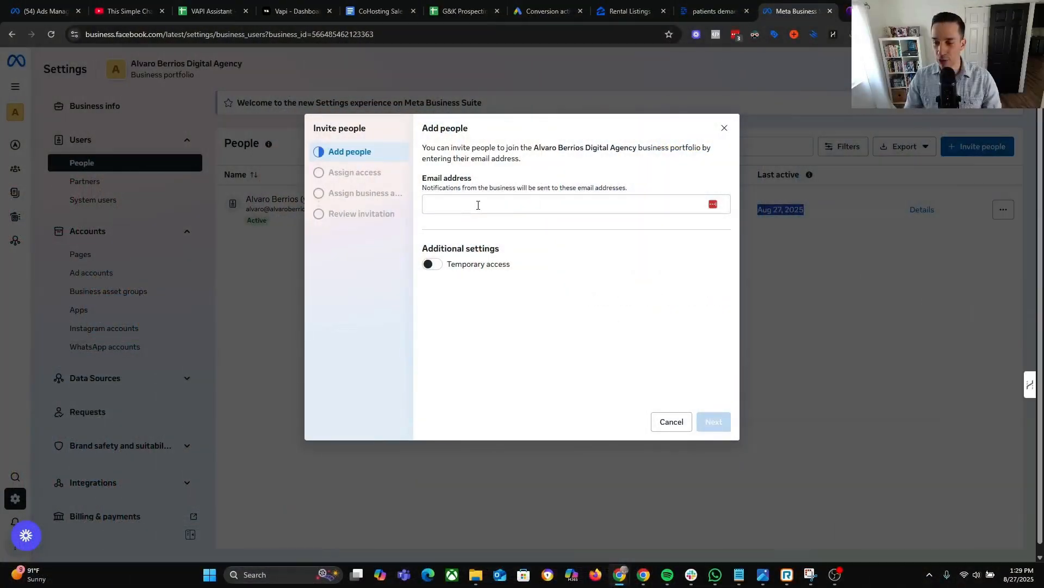
Add the team email address as an invitee and continue to Assign access.
click(479, 205)
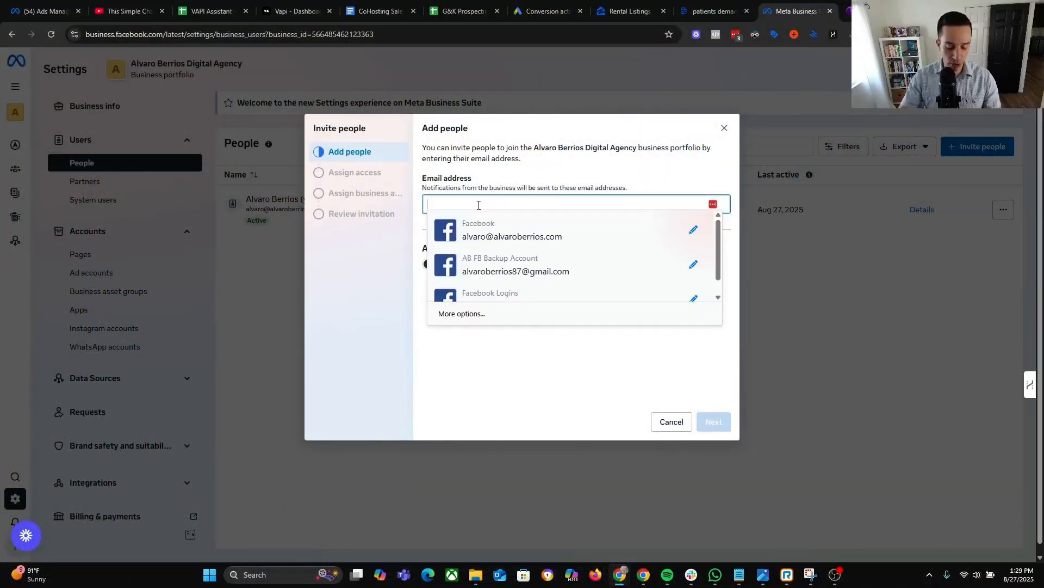
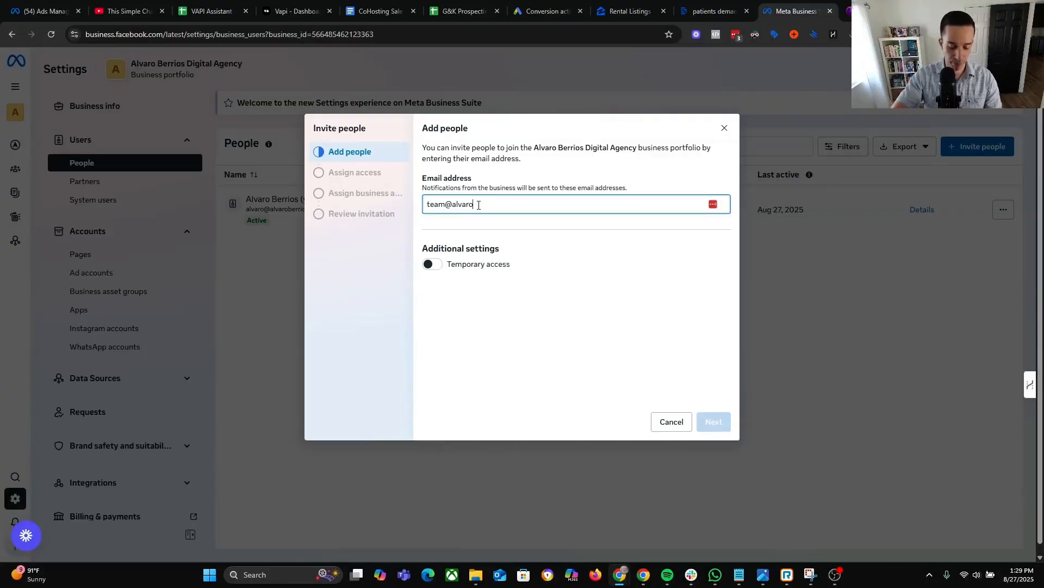
key(Return)
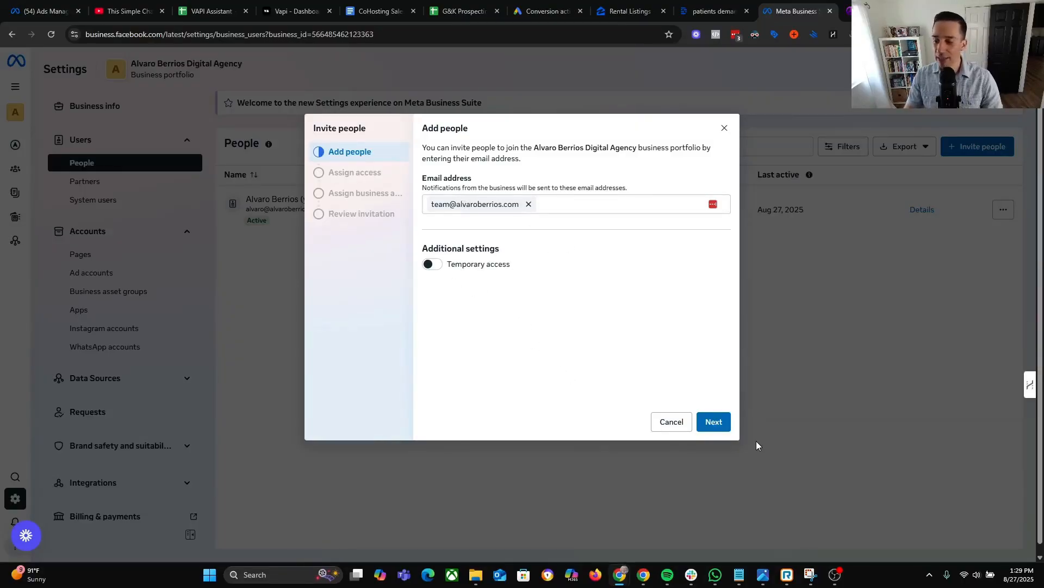
click(708, 428)
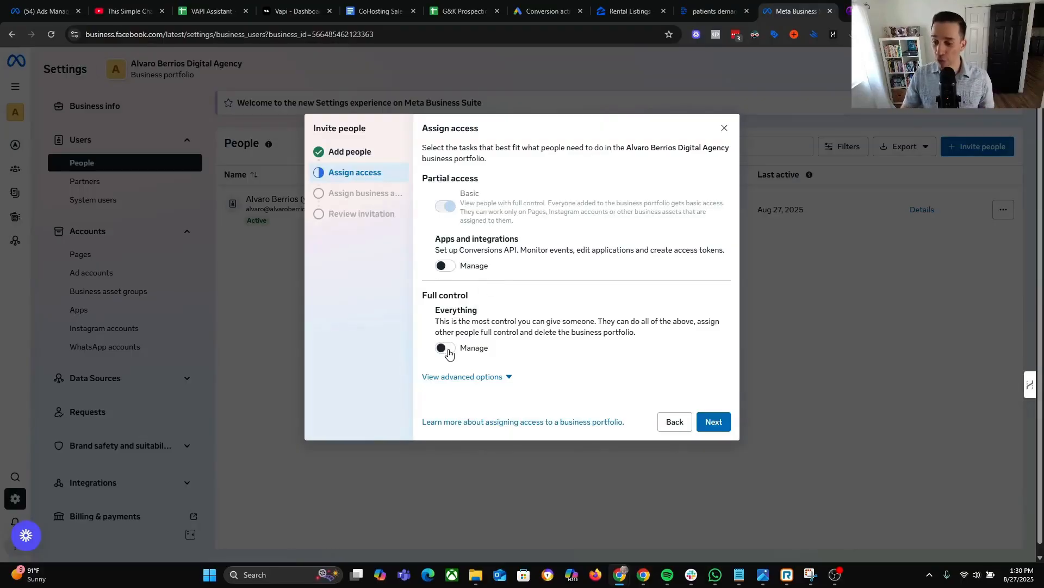
Grant full control of everything plus Finance View and Finance Manage permissions.
click(448, 348)
scroll(473, 347, down, 1)
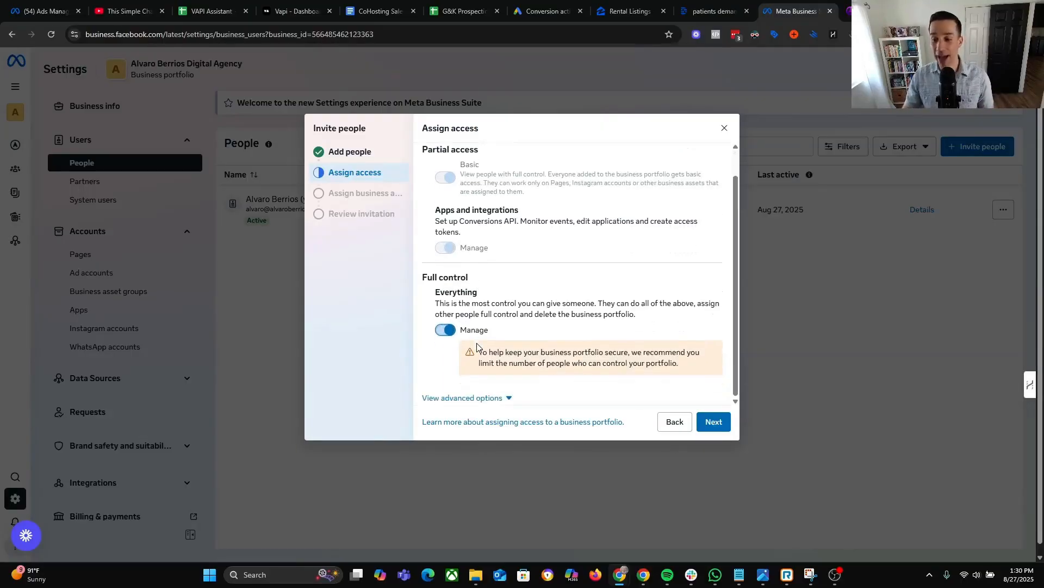
click(492, 397)
scroll(452, 400, down, 2)
click(441, 381)
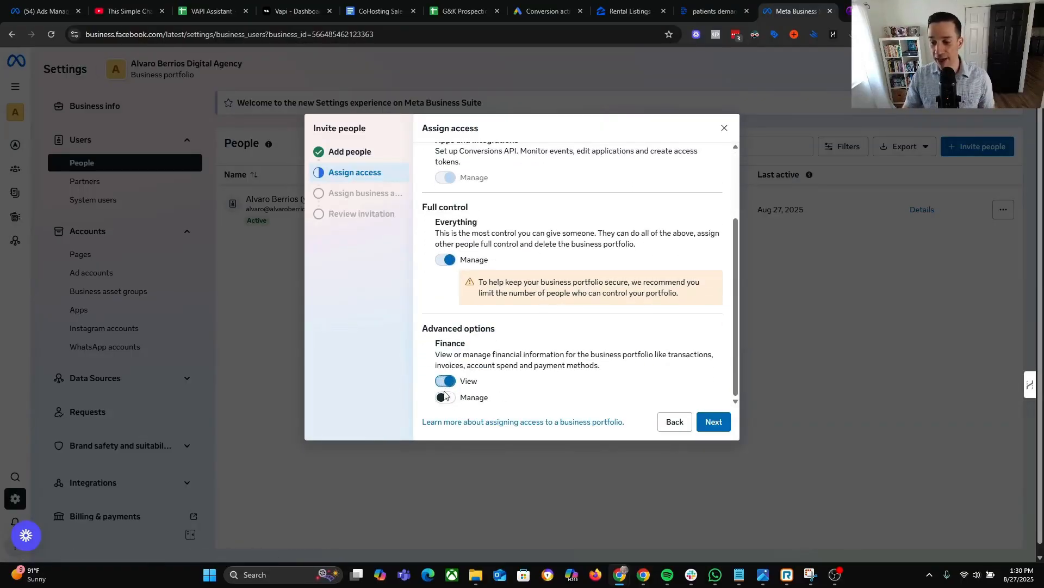
click(444, 397)
scroll(577, 351, up, 1)
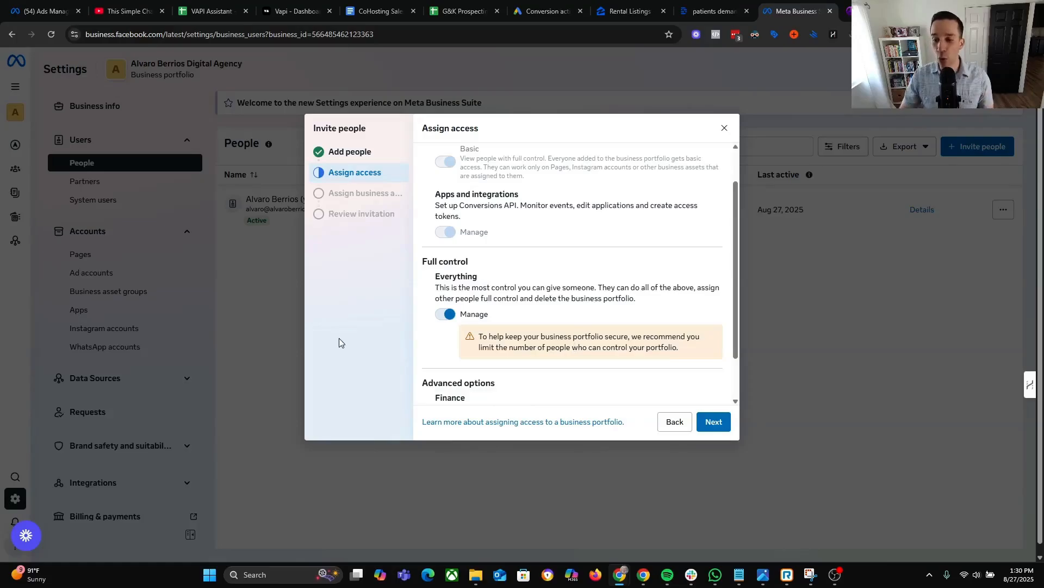
Toggle full control of the business portfolio off and back on, then continue.
click(447, 315)
scroll(477, 234, up, 1)
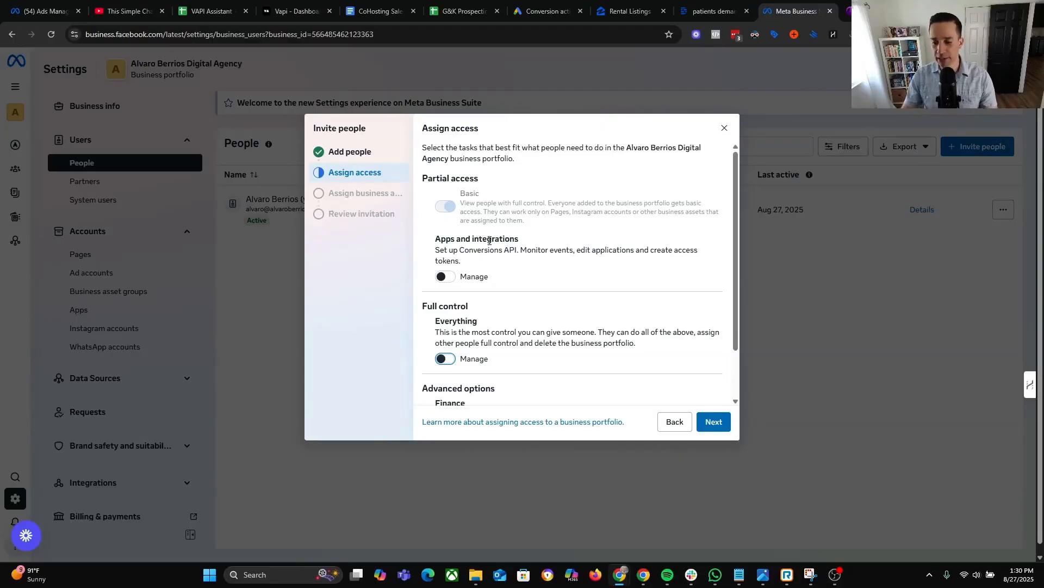
scroll(490, 272, down, 1)
click(445, 298)
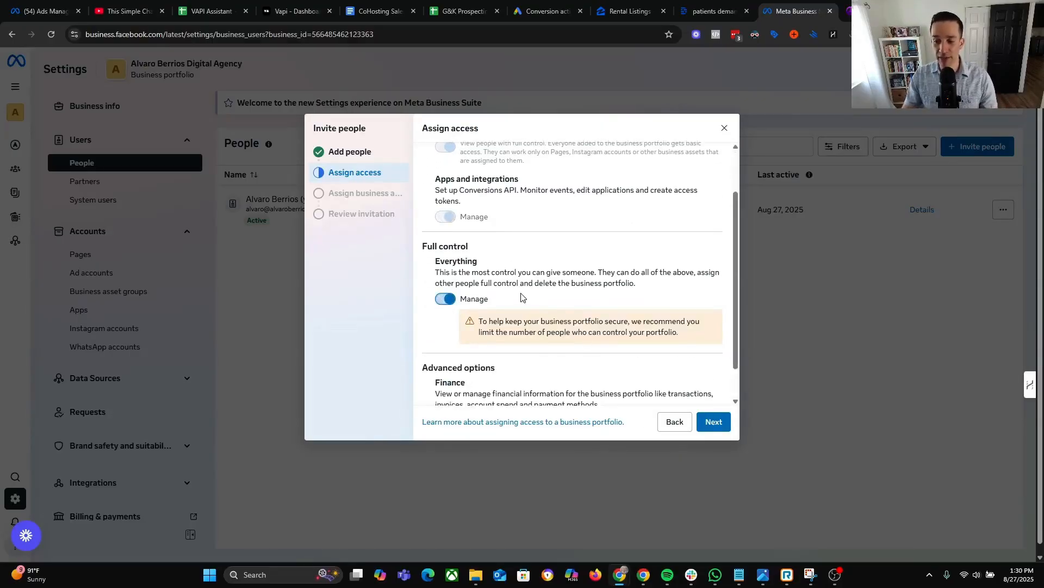
scroll(539, 297, down, 1)
scroll(599, 338, up, 2)
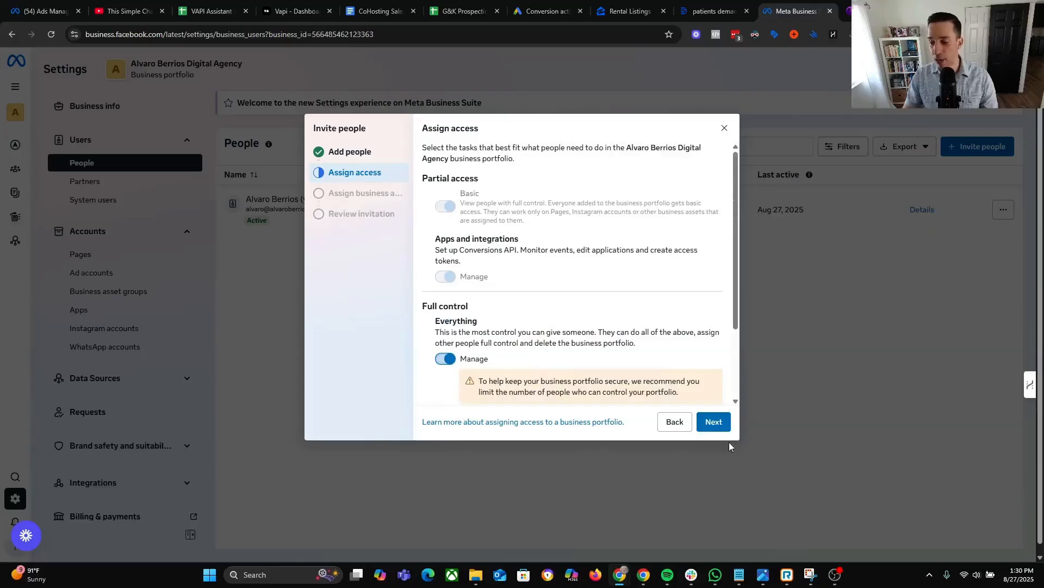
click(714, 422)
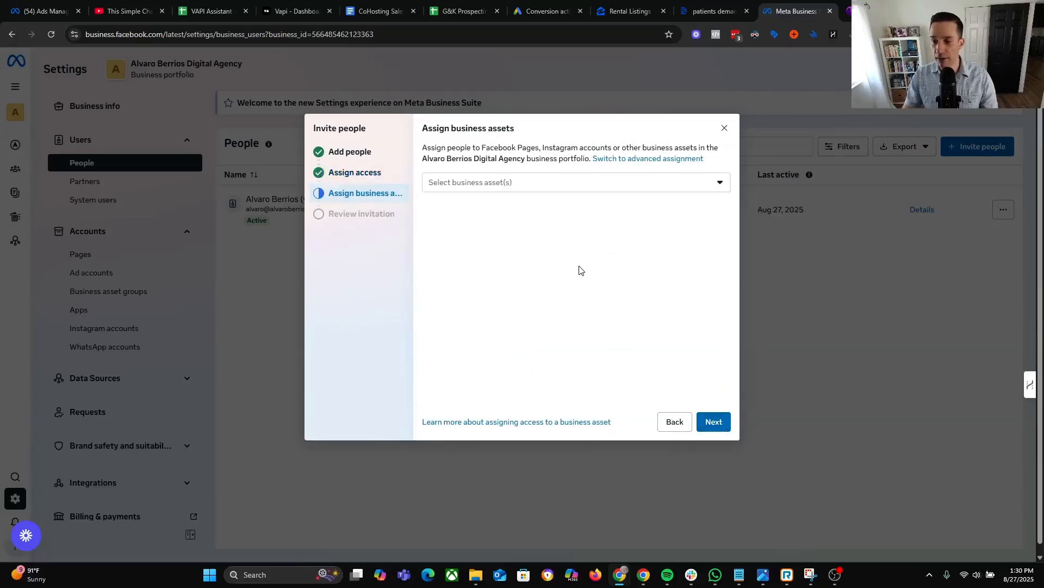
Select AB Digital Test Pixel and Test Ad Account as the assets to assign.
click(537, 182)
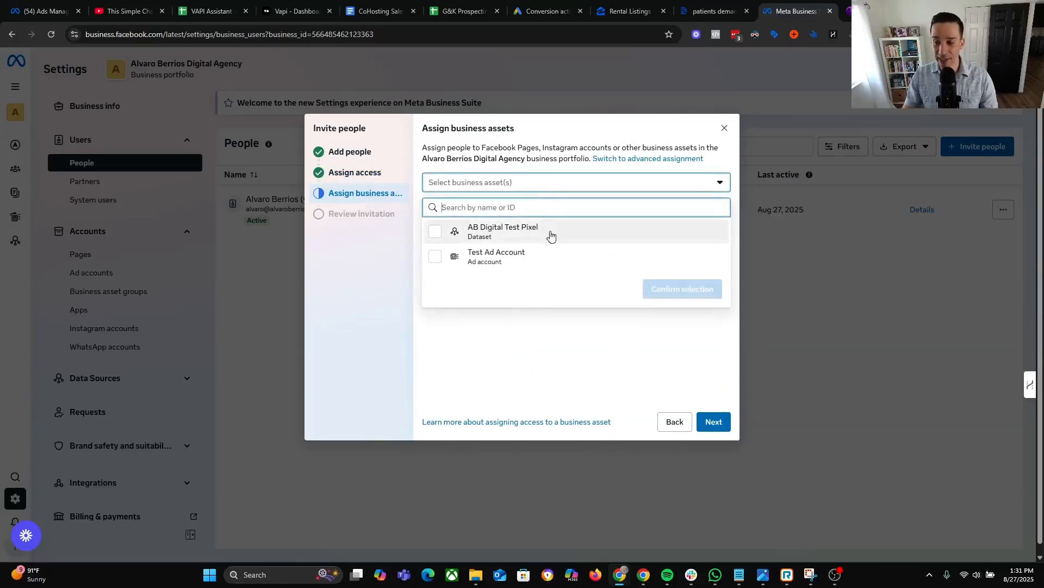
click(438, 236)
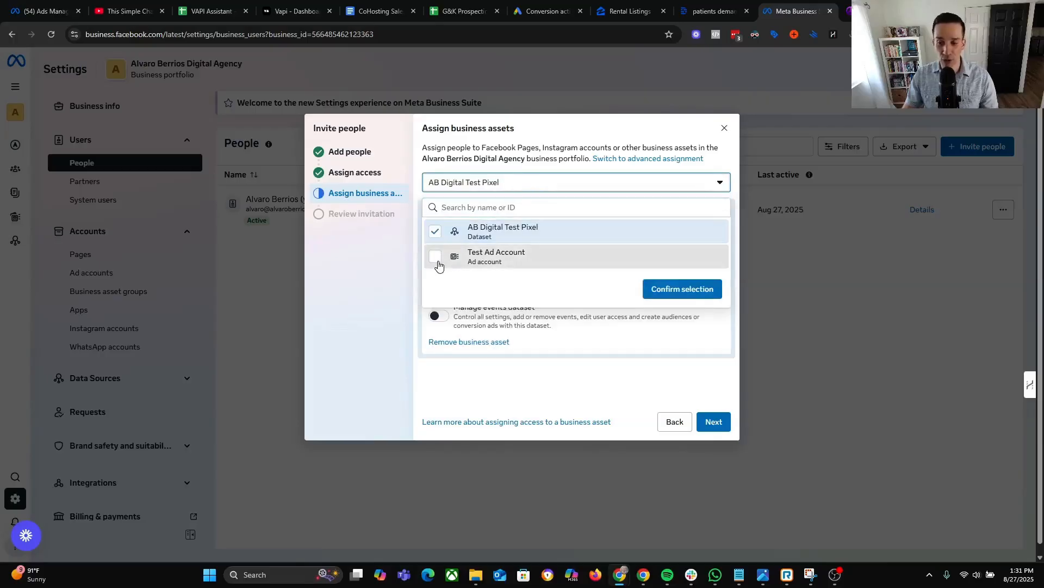
click(435, 258)
click(680, 300)
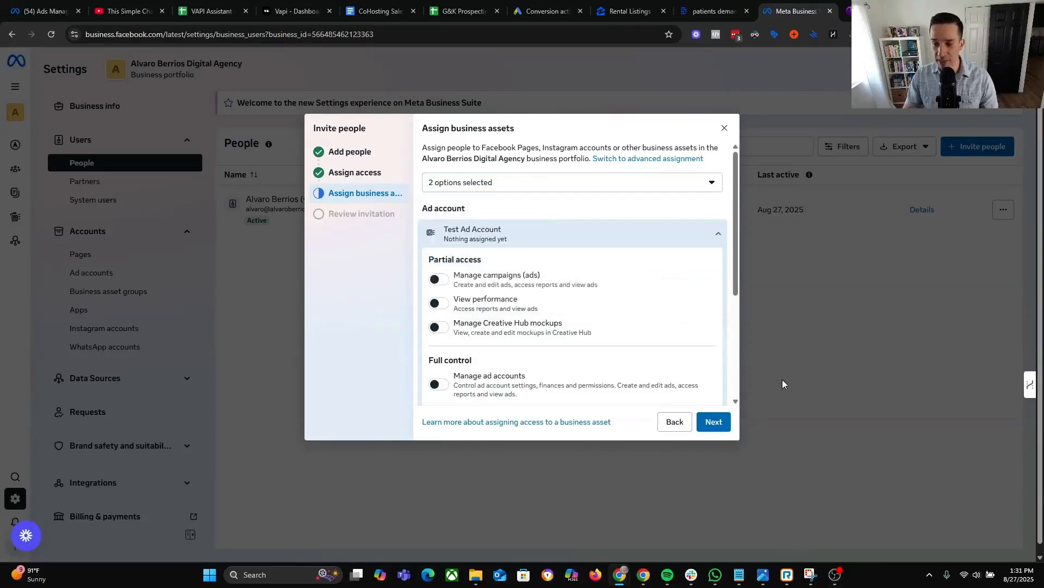
scroll(646, 340, down, 3)
scroll(648, 340, up, 3)
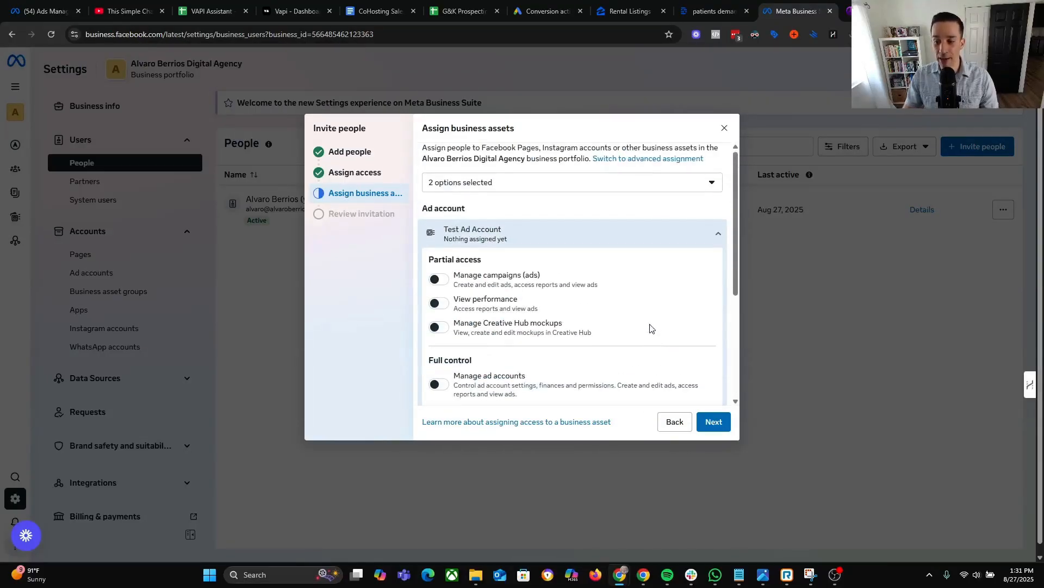
scroll(525, 355, down, 3)
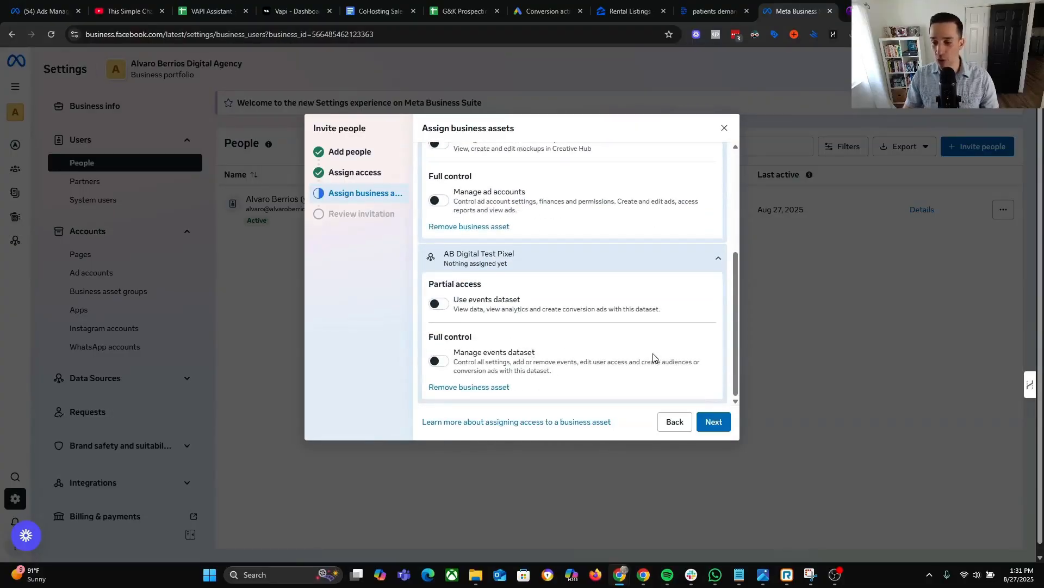
scroll(652, 358, up, 2)
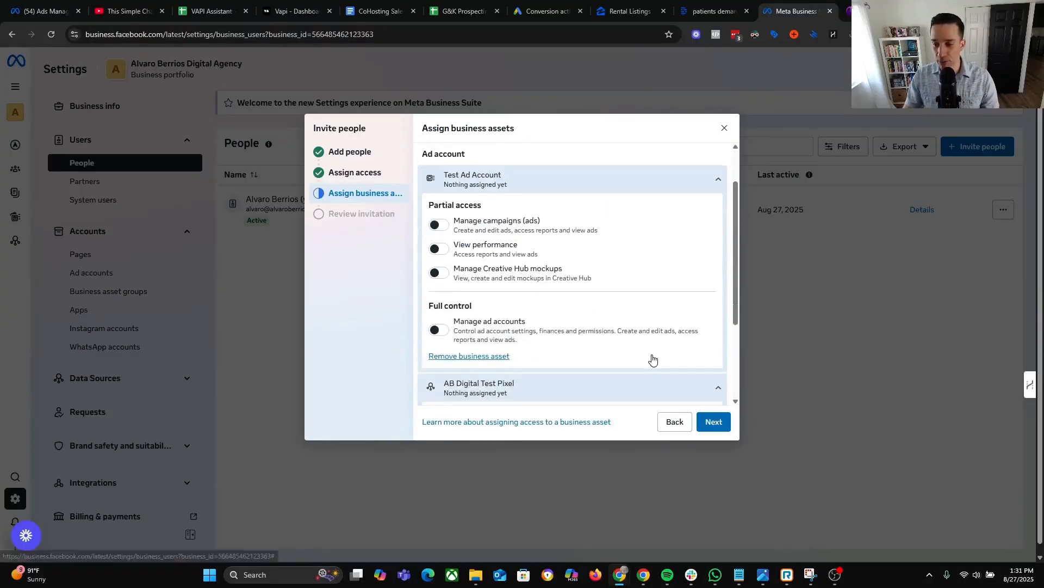
Give full control of the Test Ad Account and AB Digital Test Pixel dataset.
click(439, 329)
scroll(441, 348, down, 2)
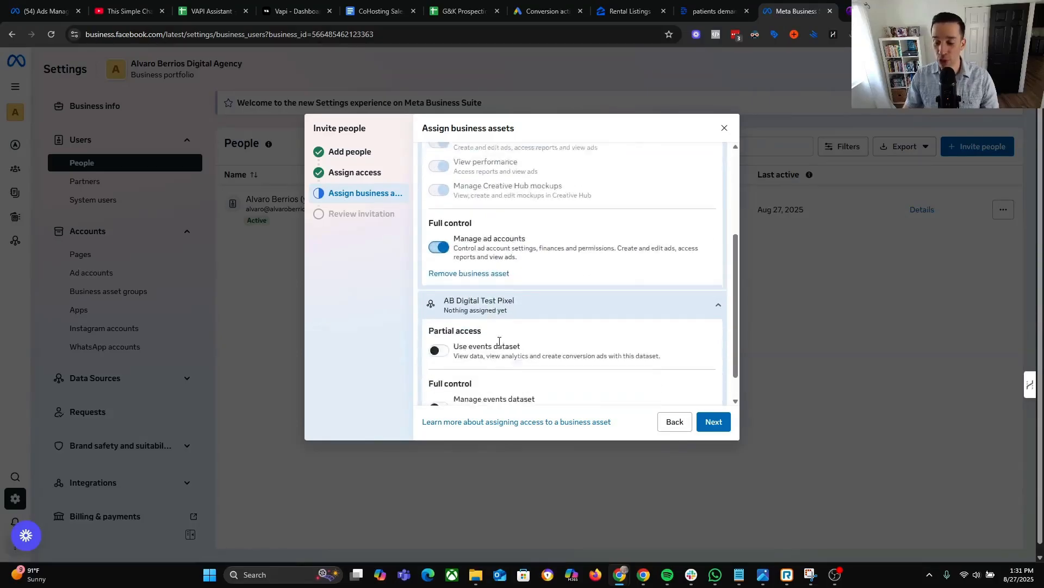
click(438, 303)
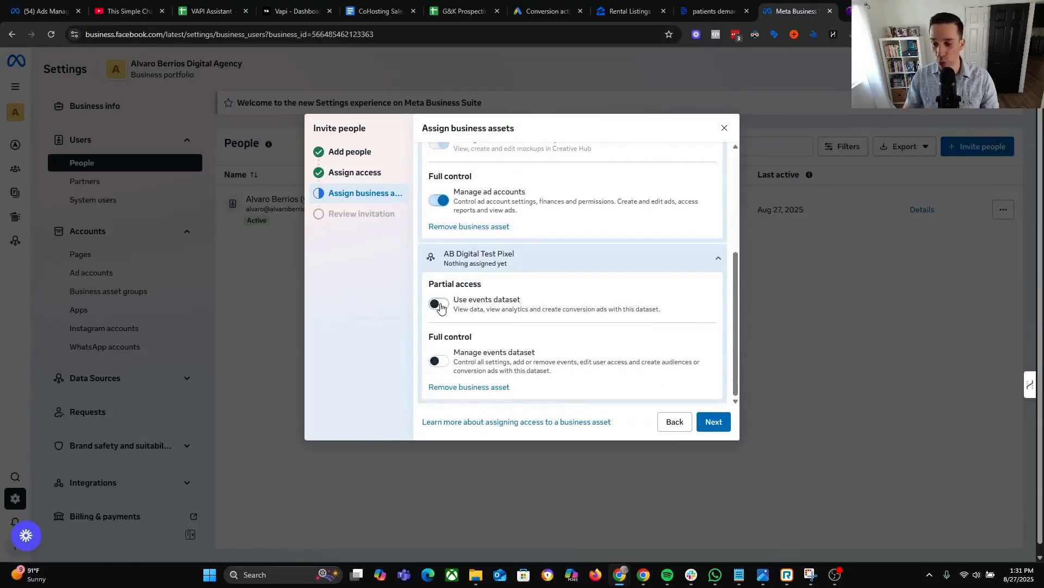
click(439, 361)
scroll(422, 343, down, 1)
scroll(435, 343, up, 3)
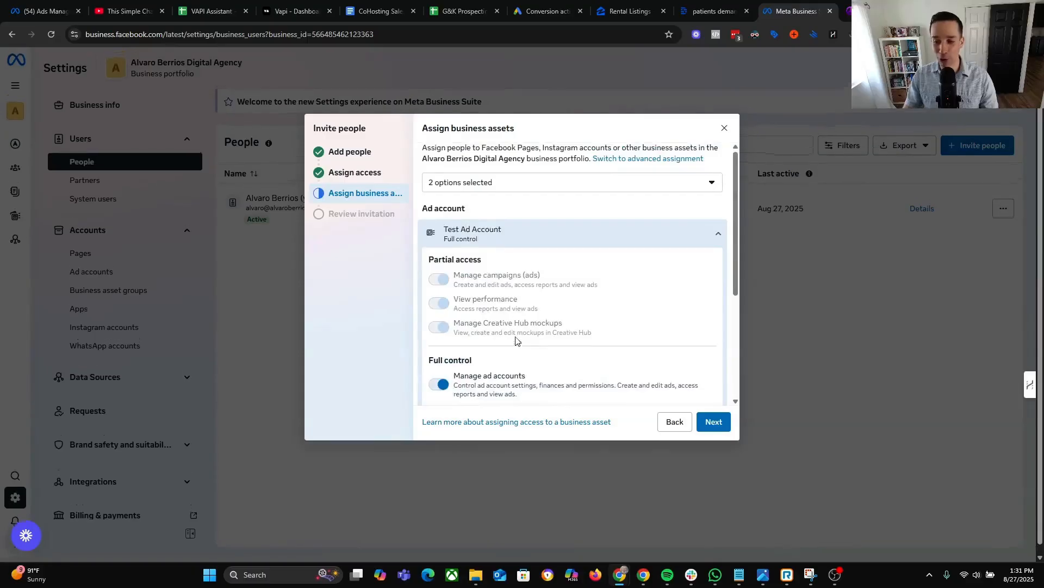
scroll(536, 303, down, 2)
scroll(538, 302, down, 1)
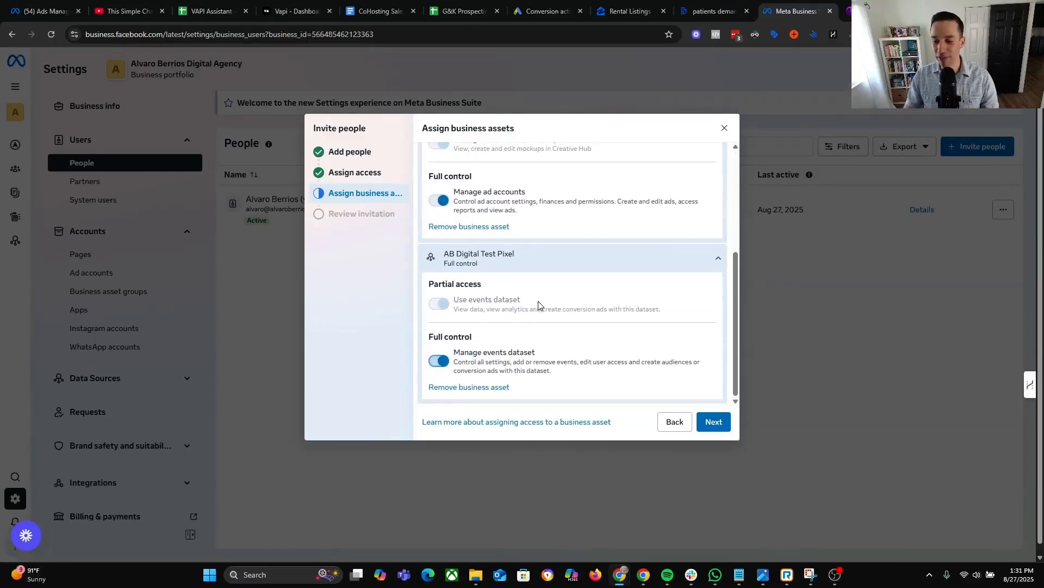
click(717, 419)
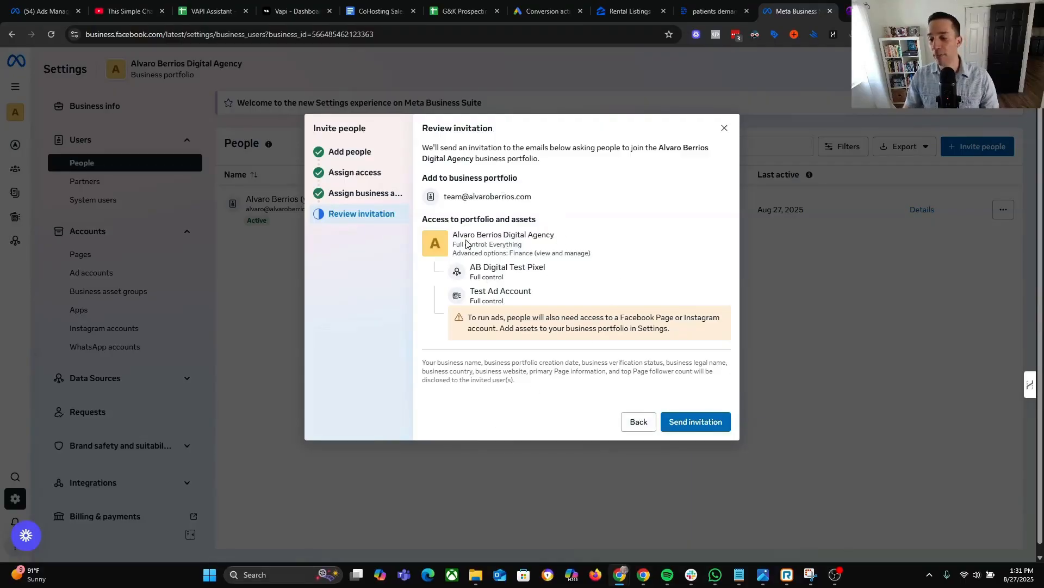
Review the portfolio, pixel and ad account permissions, then send the invitation.
drag(468, 239, 558, 235)
drag(469, 266, 477, 308)
click(661, 357)
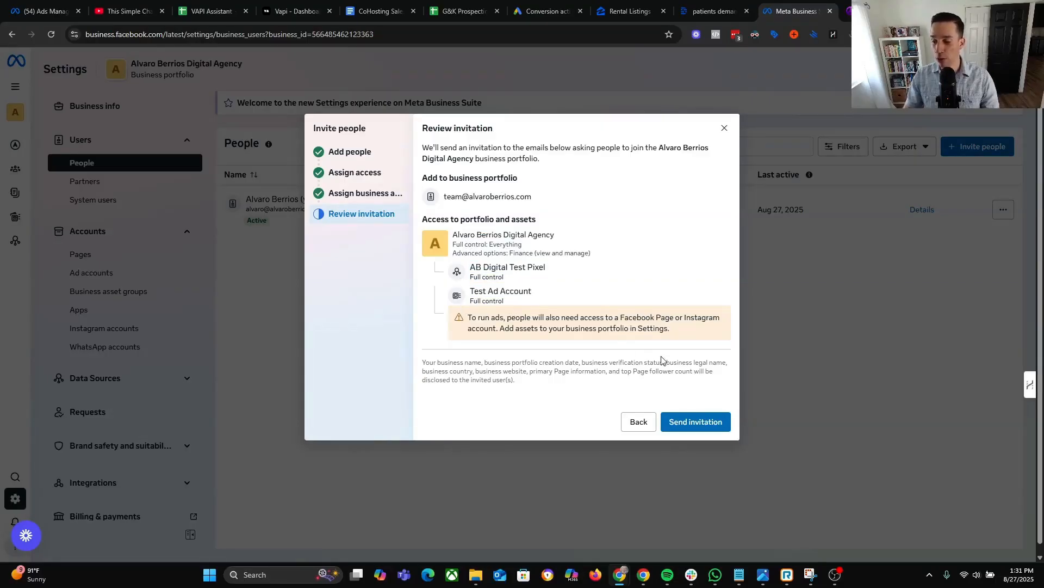
click(696, 420)
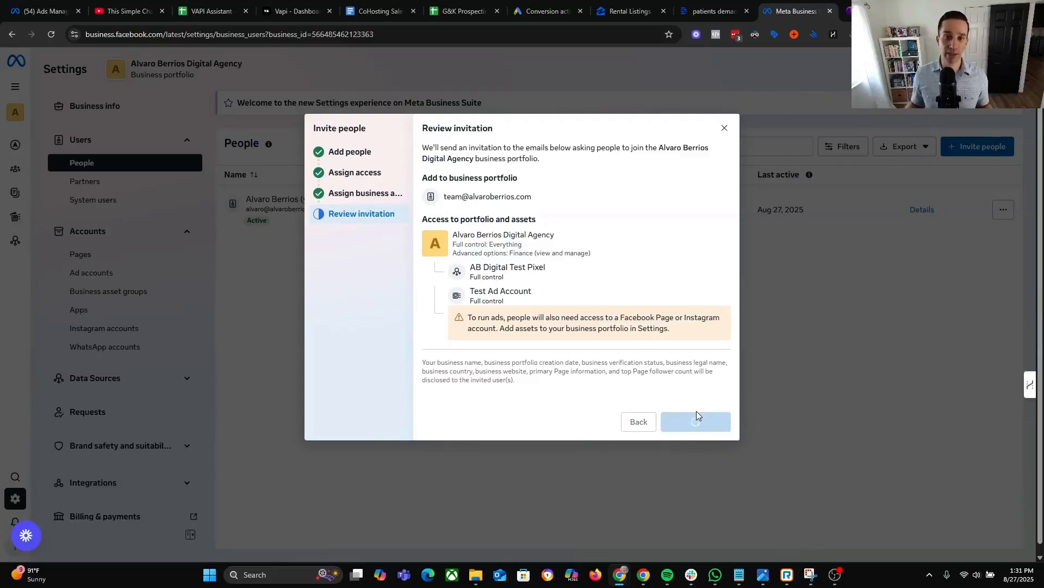